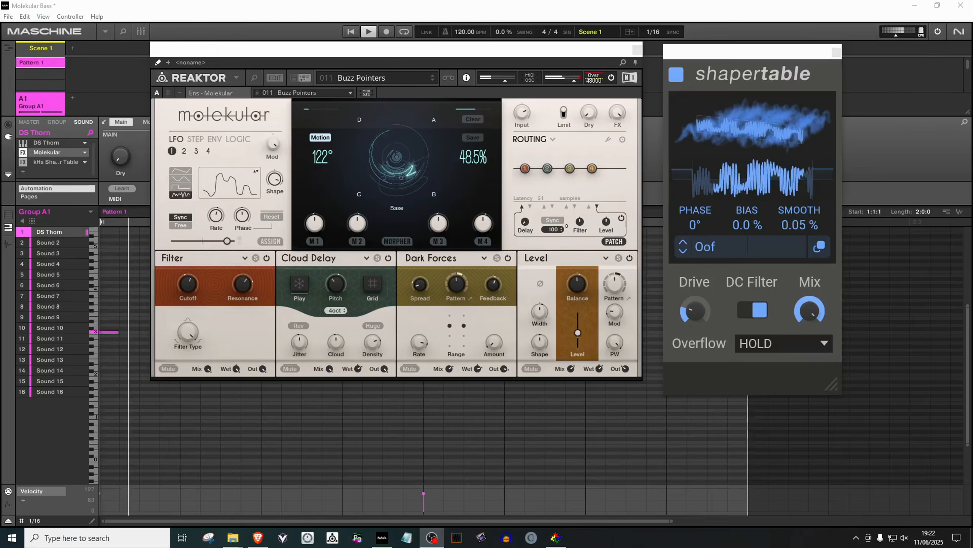
mouse_move(752, 126)
mouse_down()
mouse_move(752, 116)
mouse_move(756, 138)
mouse_move(746, 107)
mouse_move(746, 125)
mouse_up()
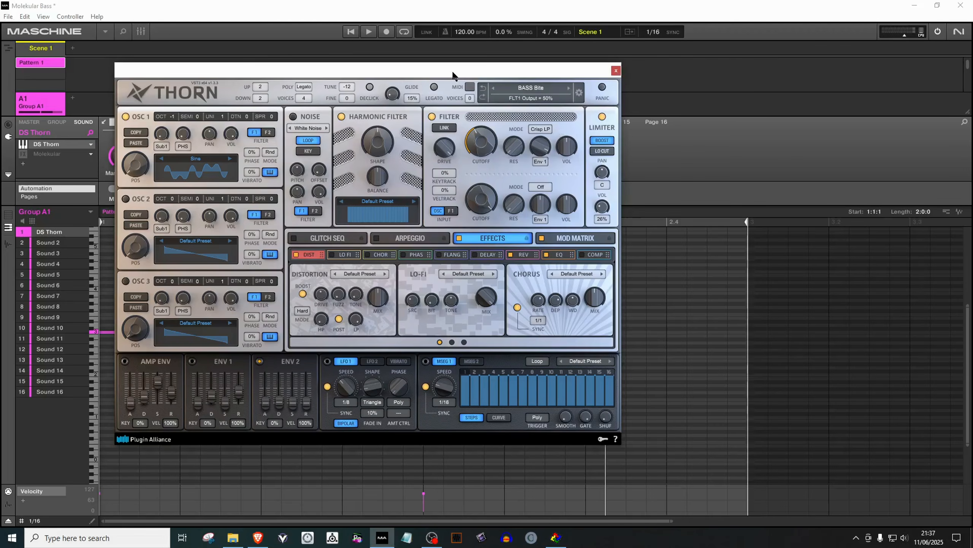
Bring the Reaktor window forward and load the embedded Molekular preset 1:7 - Minority Doorway Chunkz
drag(459, 75, 784, 56)
click(361, 87)
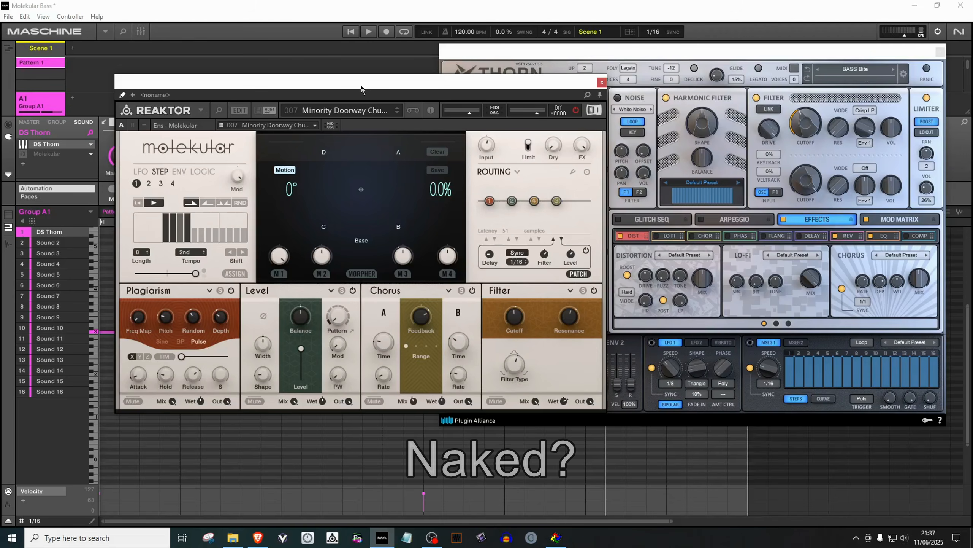
click(320, 115)
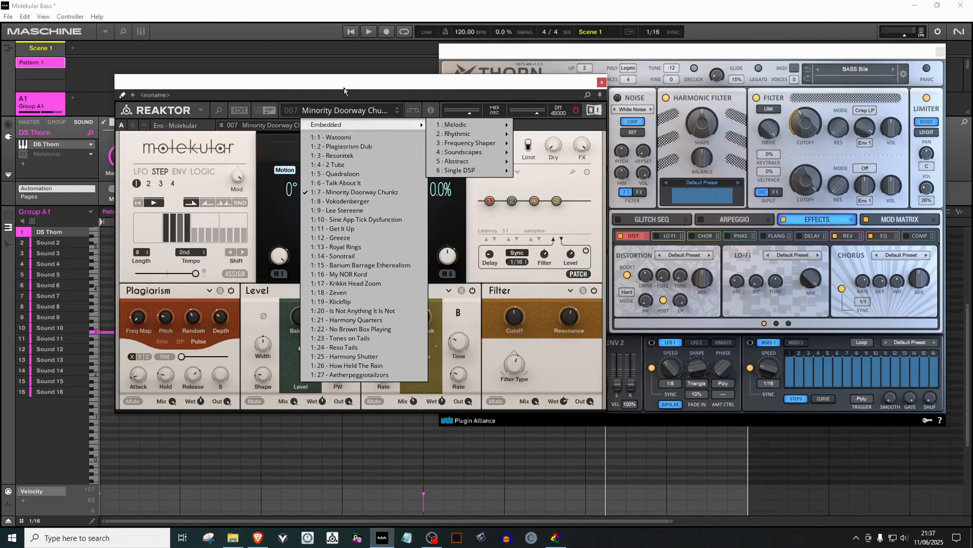
click(338, 193)
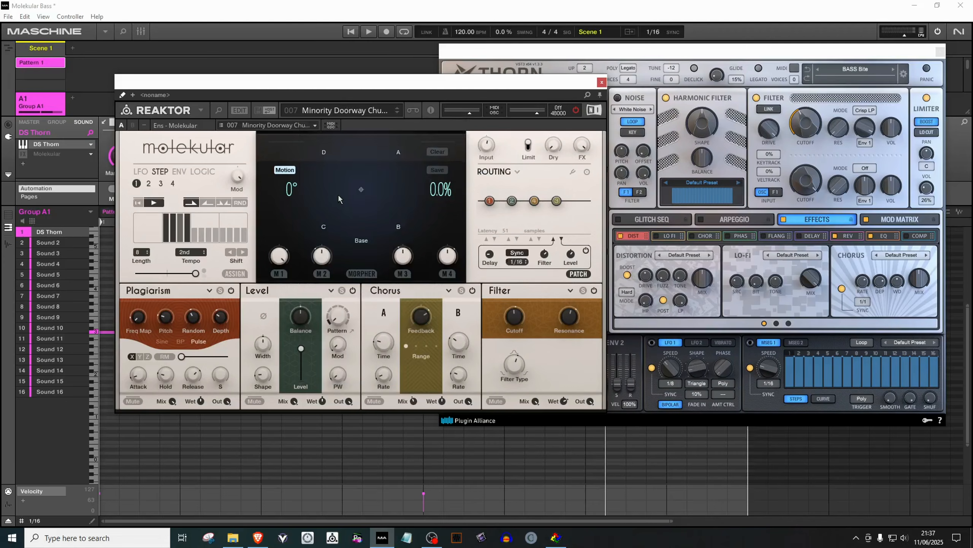
Play and stop the bass pattern to audition the Molekular preset
key(space)
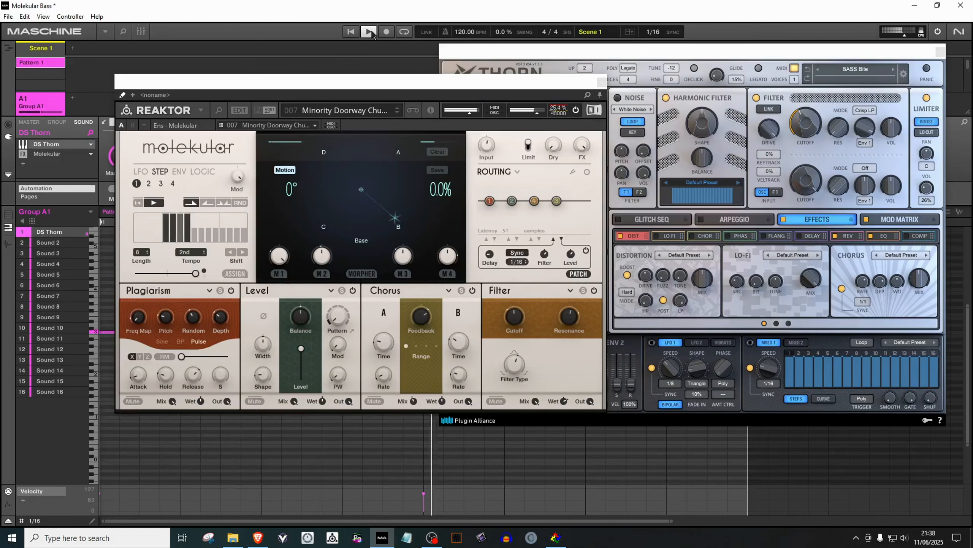
click(370, 32)
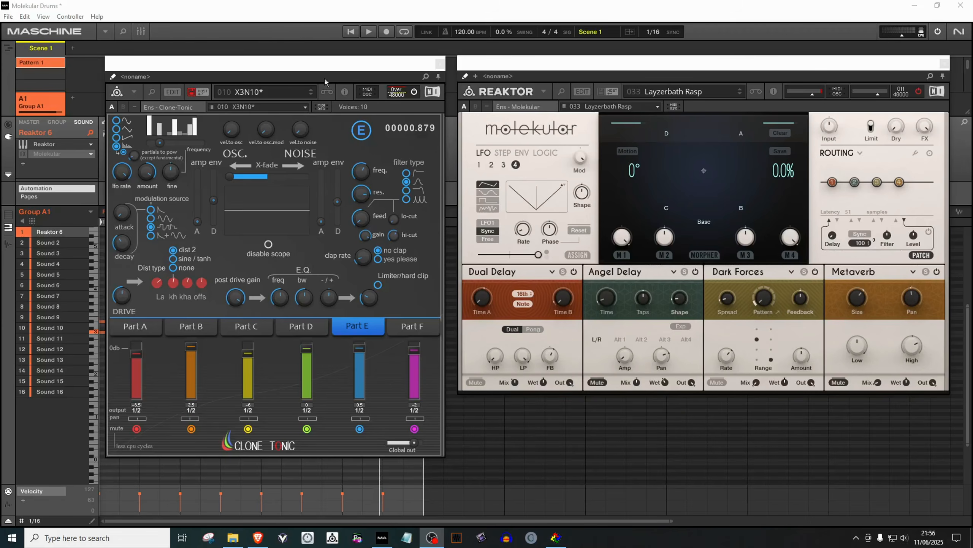
Play and restart the drums pattern to audition the Molekular effects on the Clone Tonic drums
click(352, 32)
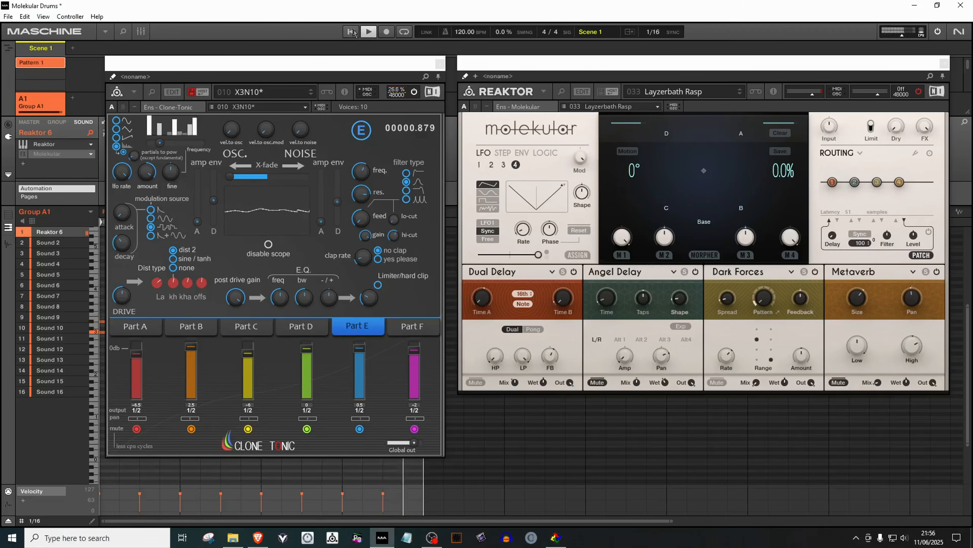
click(372, 35)
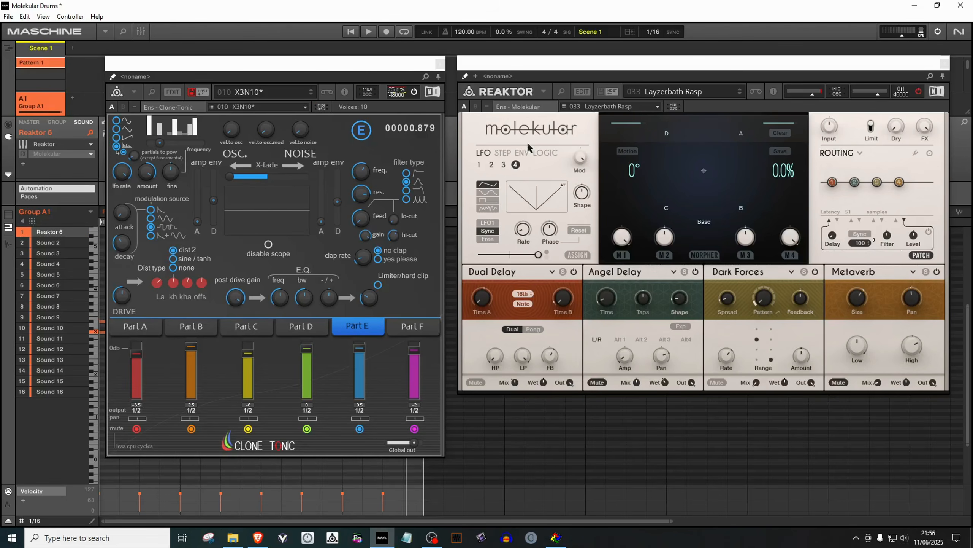
click(353, 33)
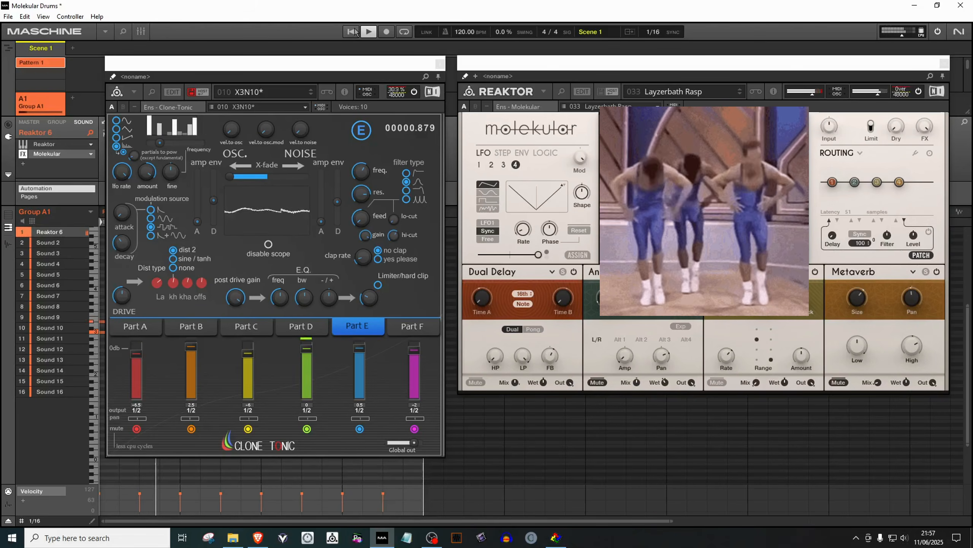
click(370, 32)
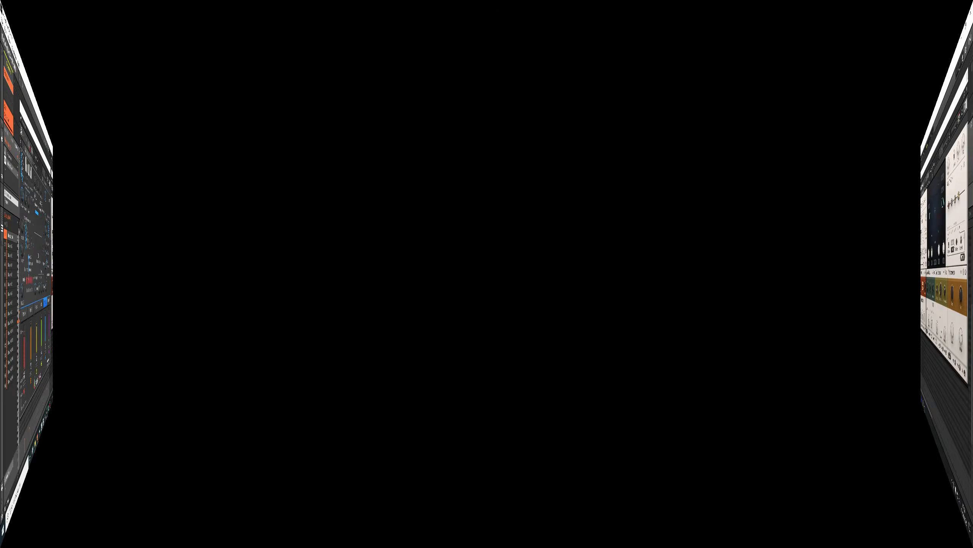
key(space)
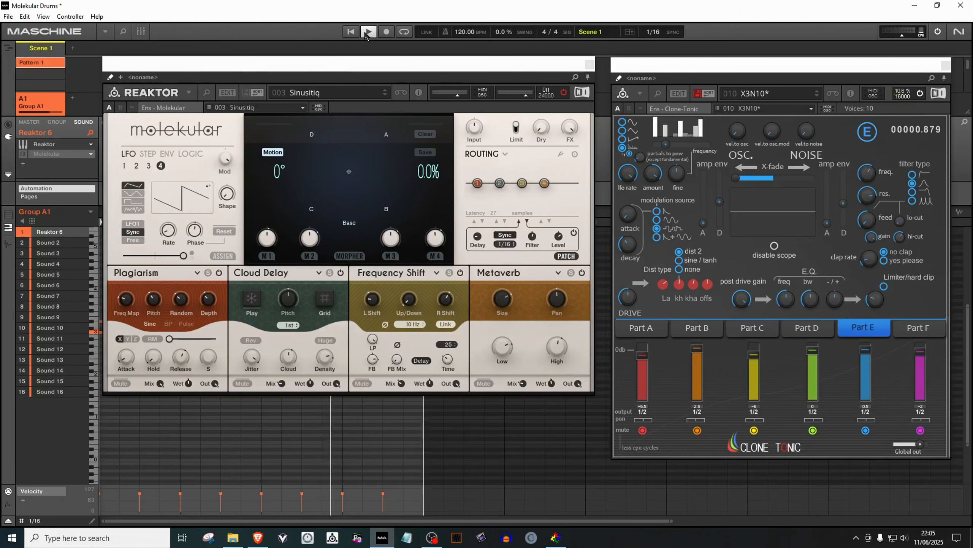
Enable the Molekular effect slot on the sound and start playback
click(22, 154)
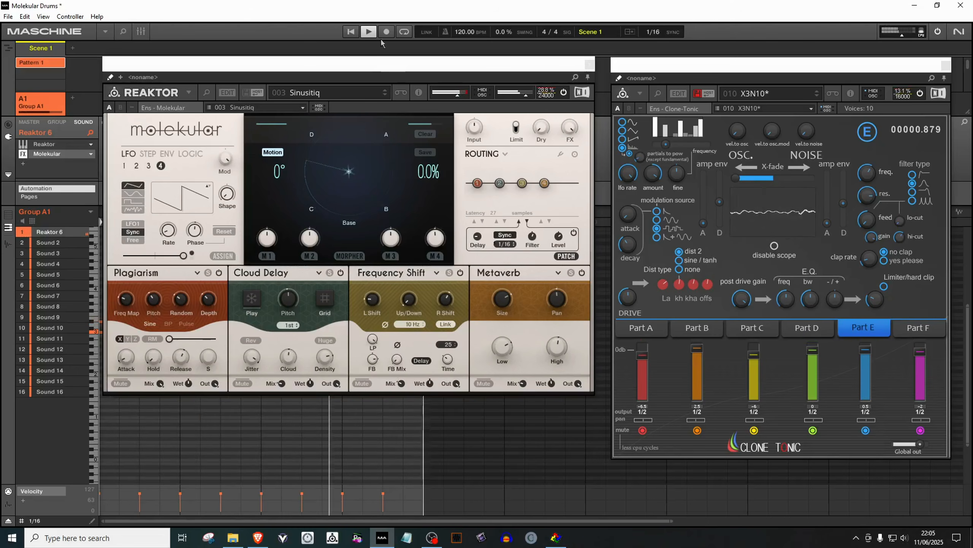
click(369, 32)
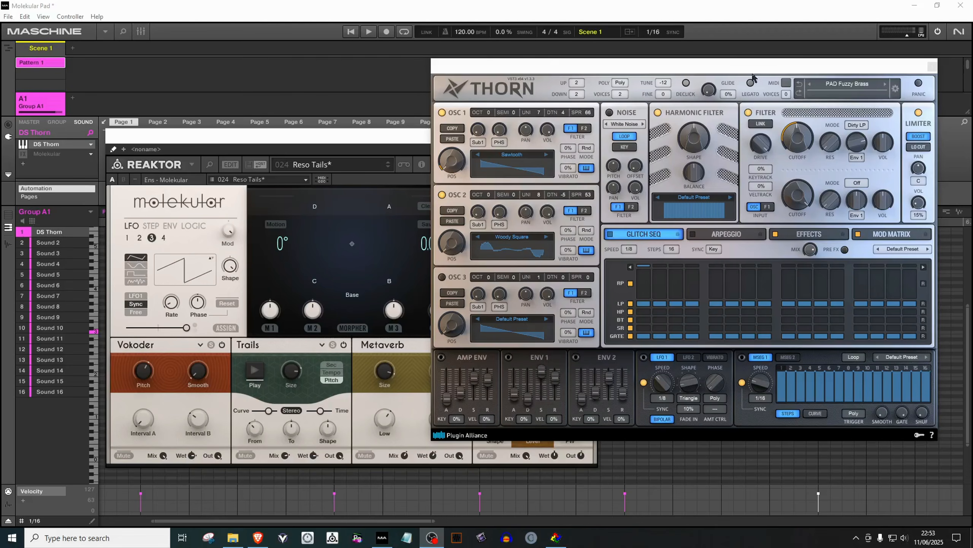
Play and restart the pad pattern to audition the Reso Tails preset on the Thorn pad
click(356, 33)
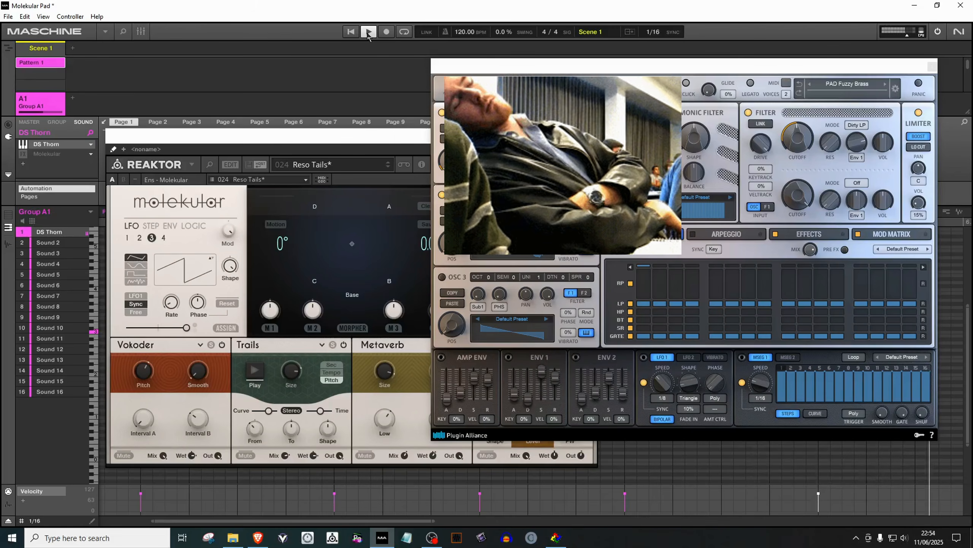
click(368, 34)
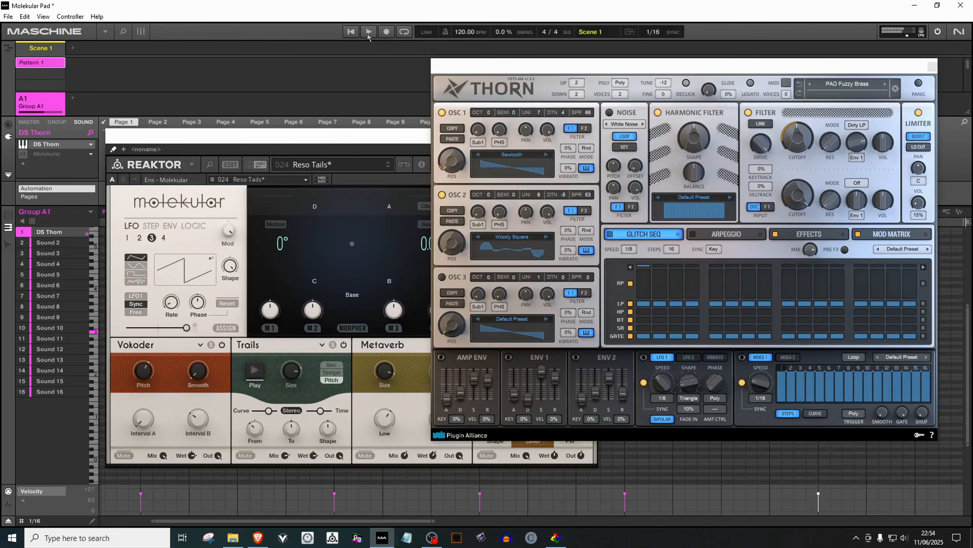
click(362, 141)
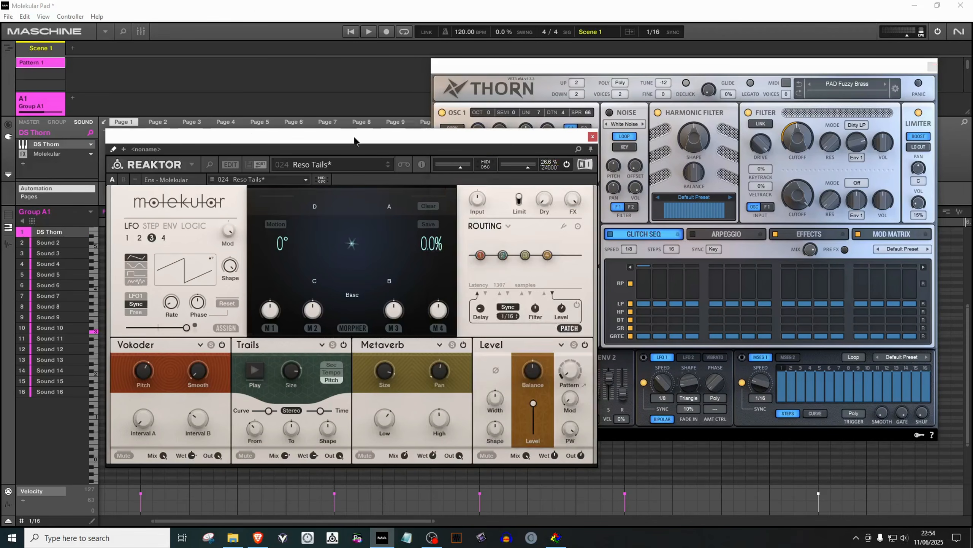
click(349, 32)
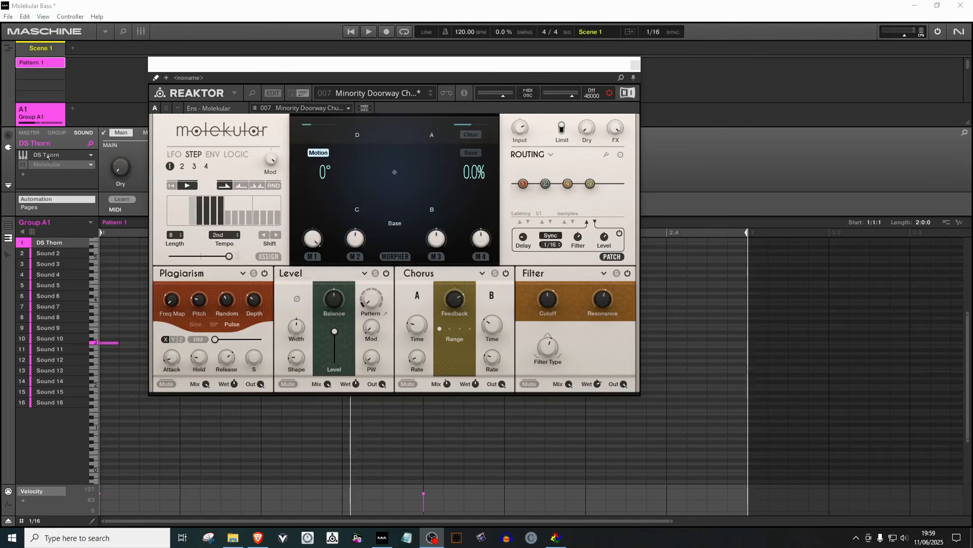
Enable the Molekular effect slot on the bass sound and start playback
click(22, 166)
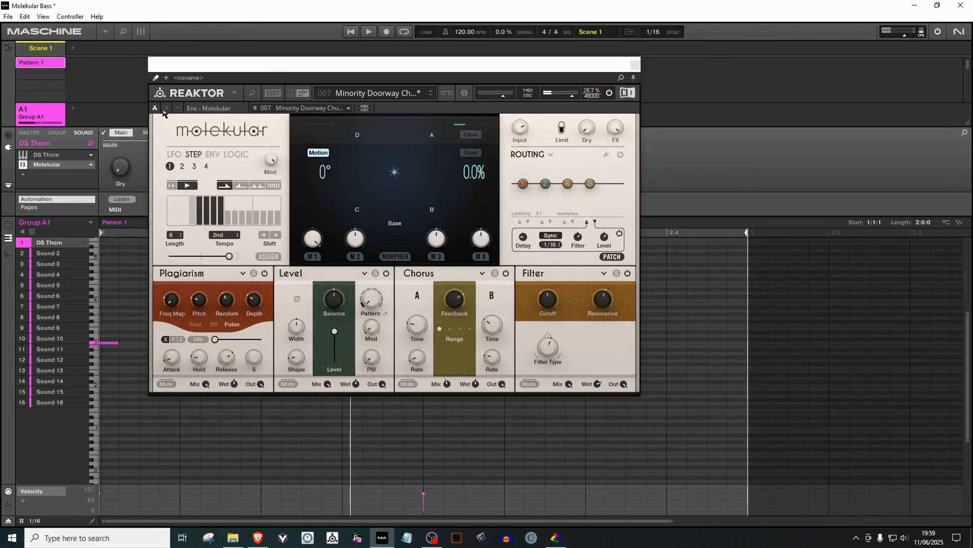
click(351, 32)
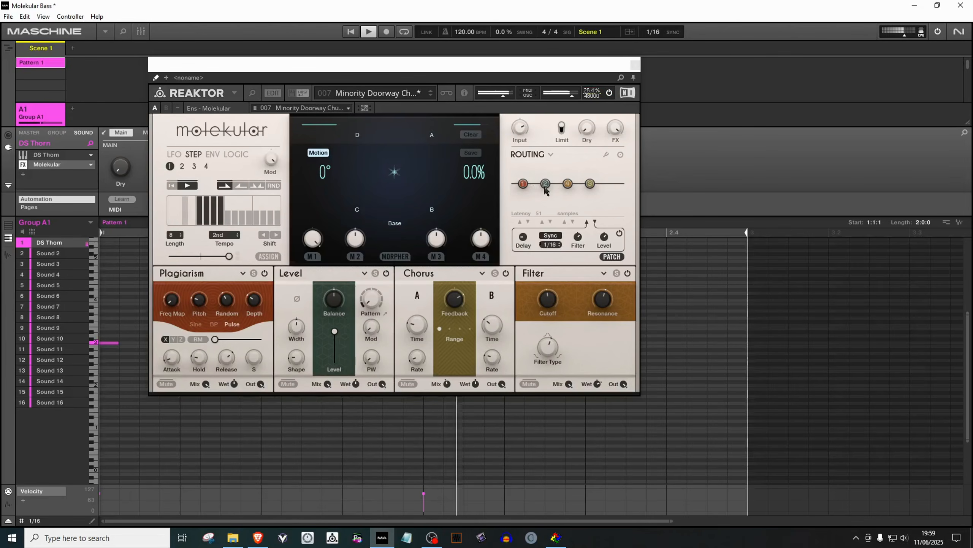
Reorder the effects chain by dragging the module nodes along the routing strip
mouse_move(545, 184)
mouse_down()
mouse_move(591, 188)
mouse_move(547, 194)
mouse_up()
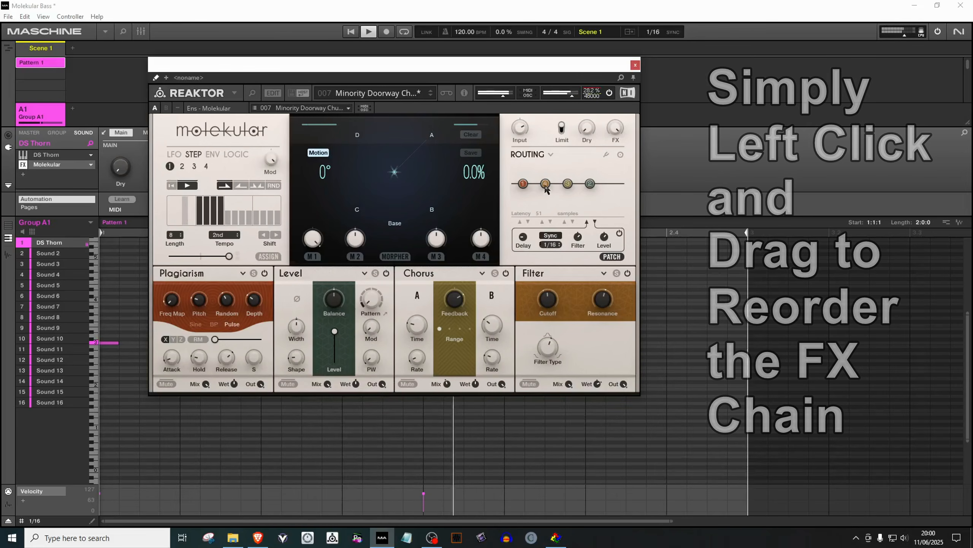
drag(524, 184, 547, 189)
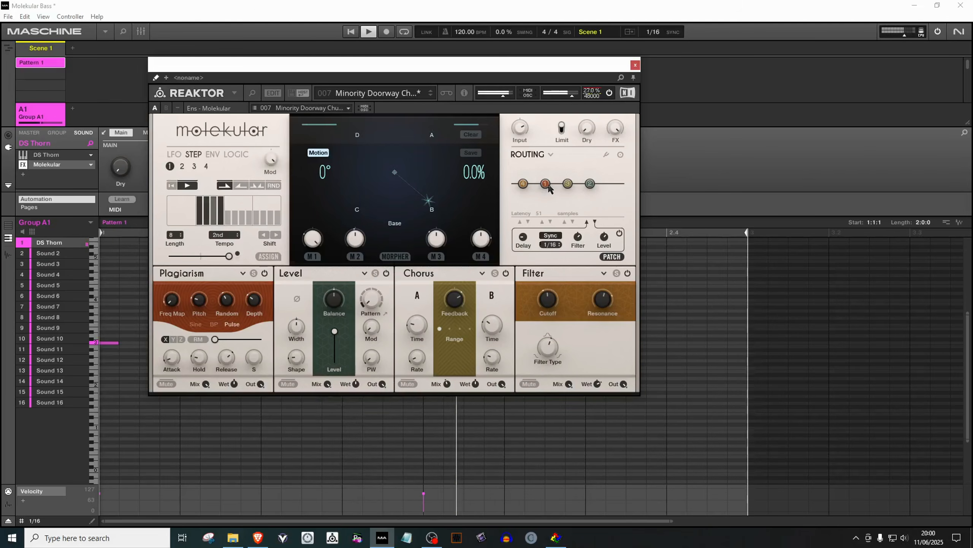
drag(547, 186, 591, 185)
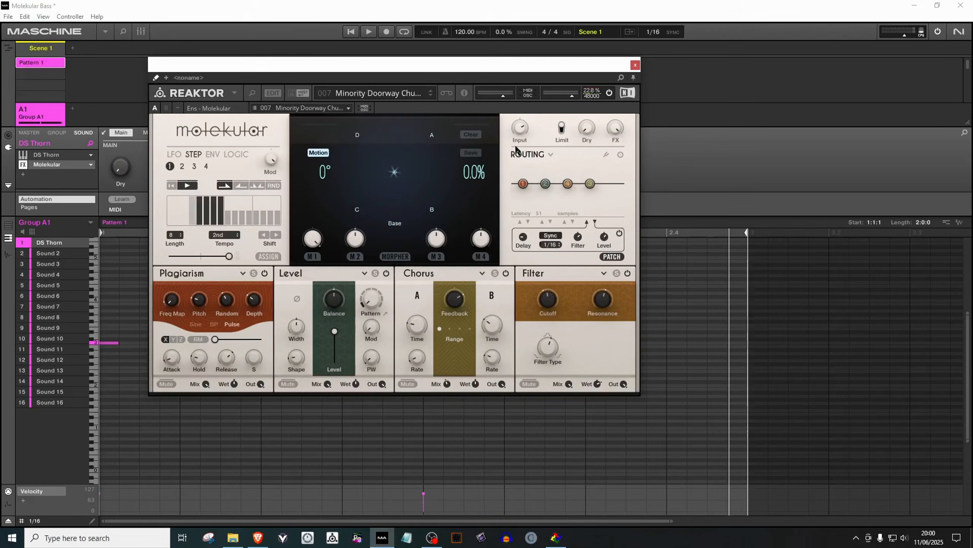
Open the routing layouts and choose the parallel layout in the second row, second position
click(544, 158)
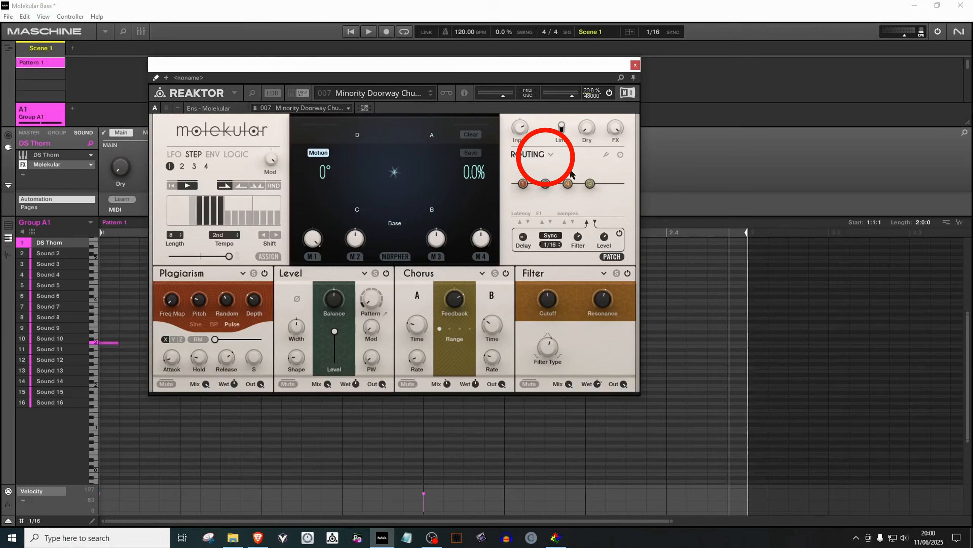
click(551, 157)
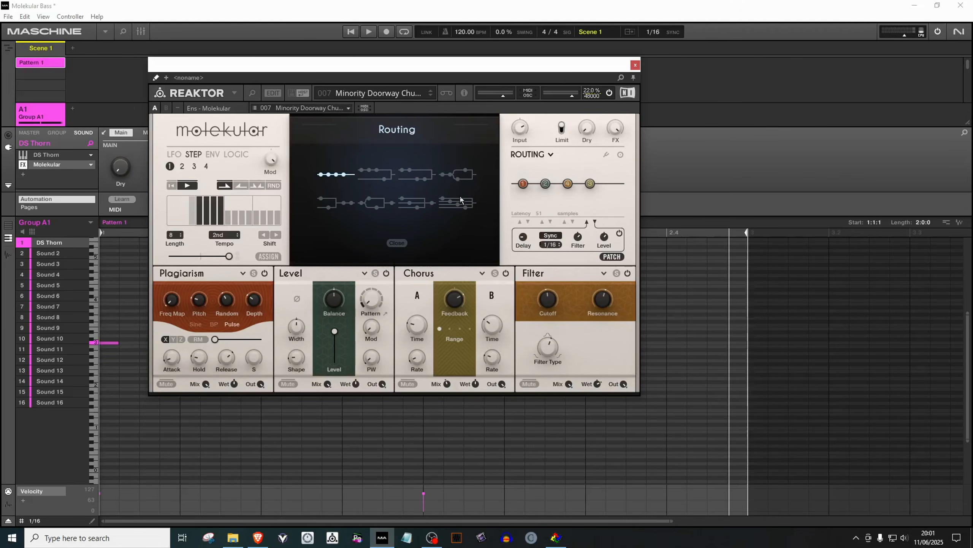
click(371, 205)
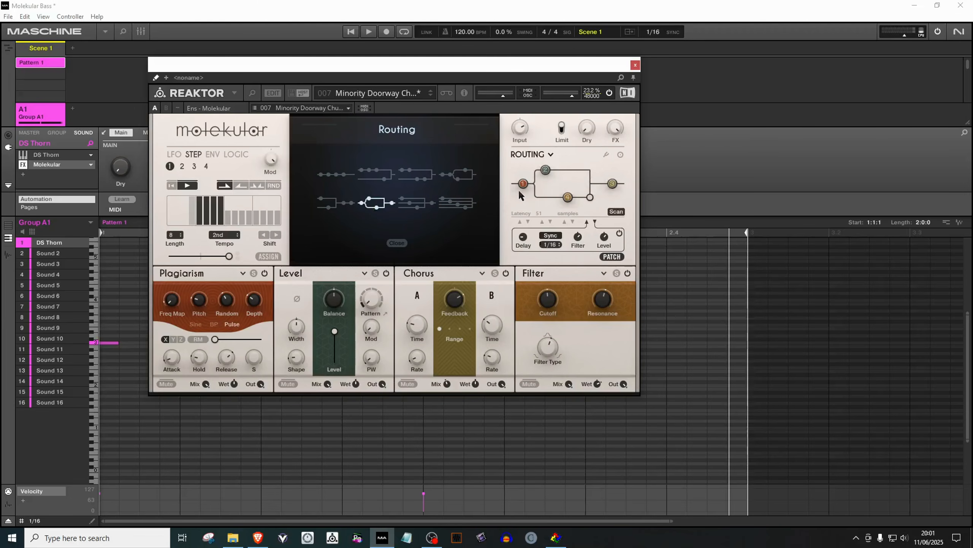
Play the pattern and move the last effect node onto the upper parallel branch
click(351, 33)
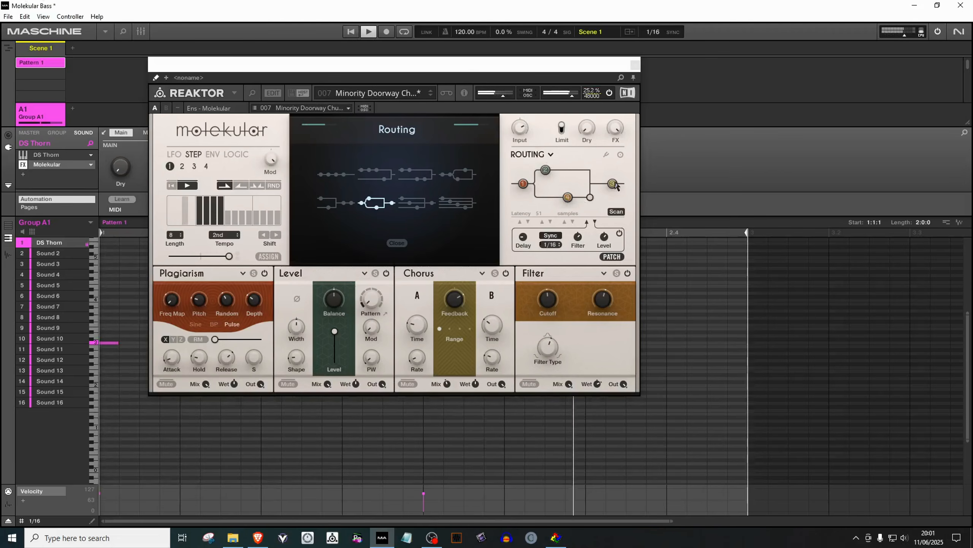
drag(614, 185, 546, 170)
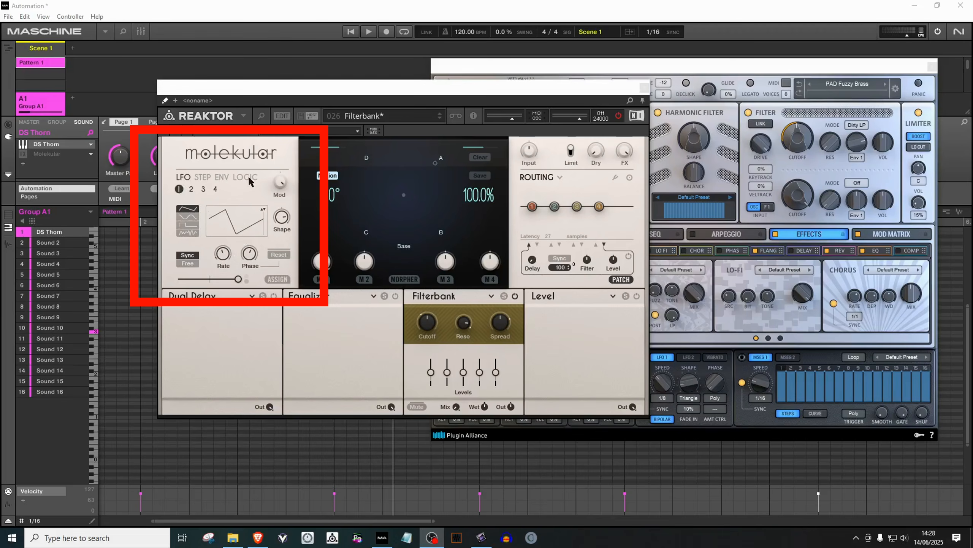
Browse the modulator's LFO, STEP, ENV and LOGIC pages
click(227, 231)
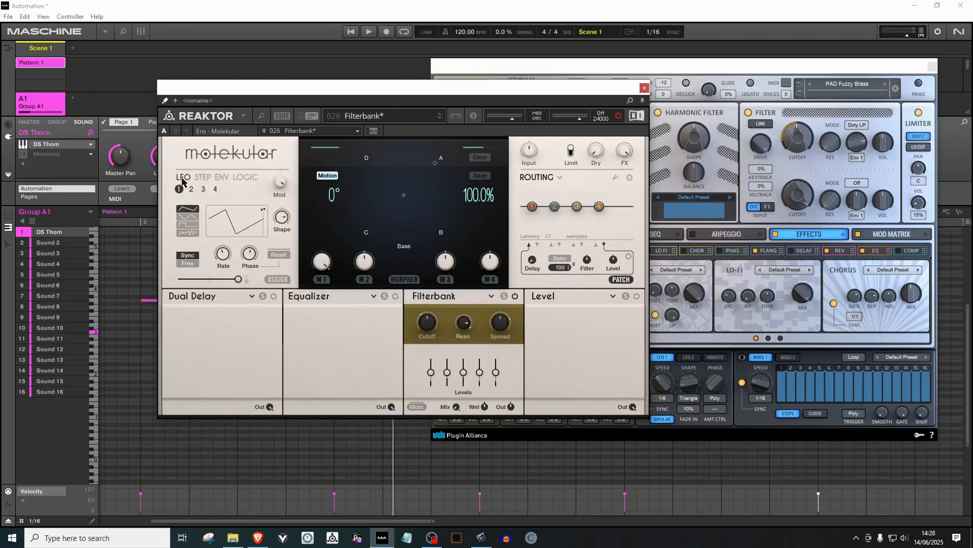
click(202, 179)
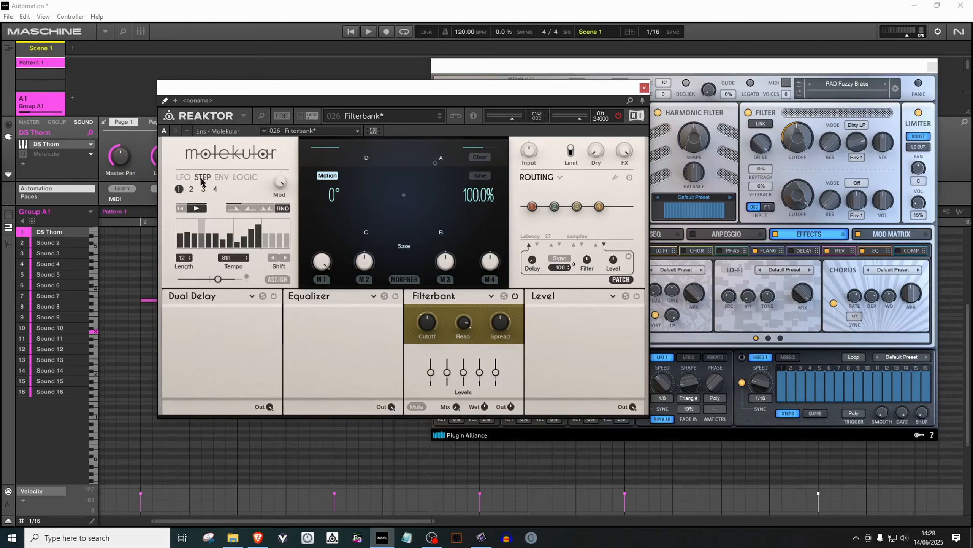
click(222, 178)
click(246, 178)
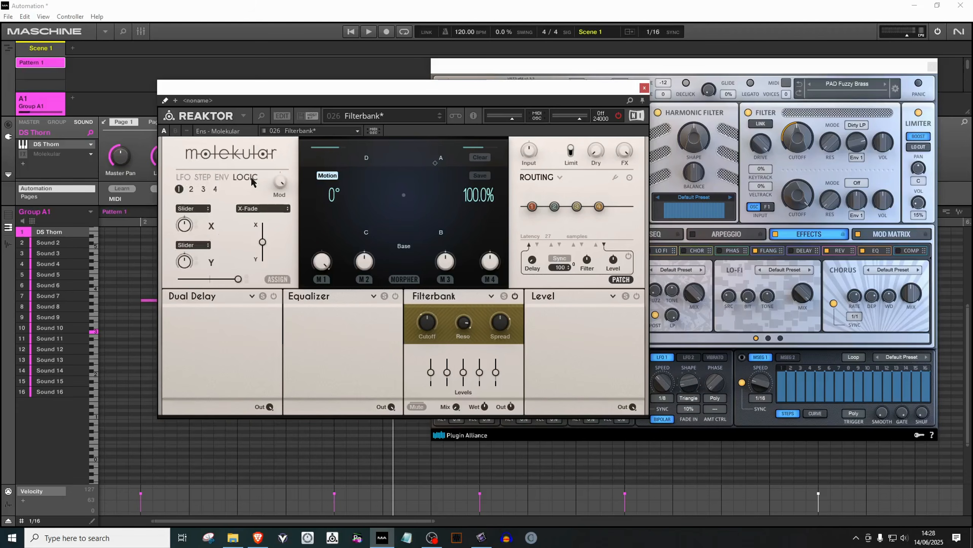
click(184, 179)
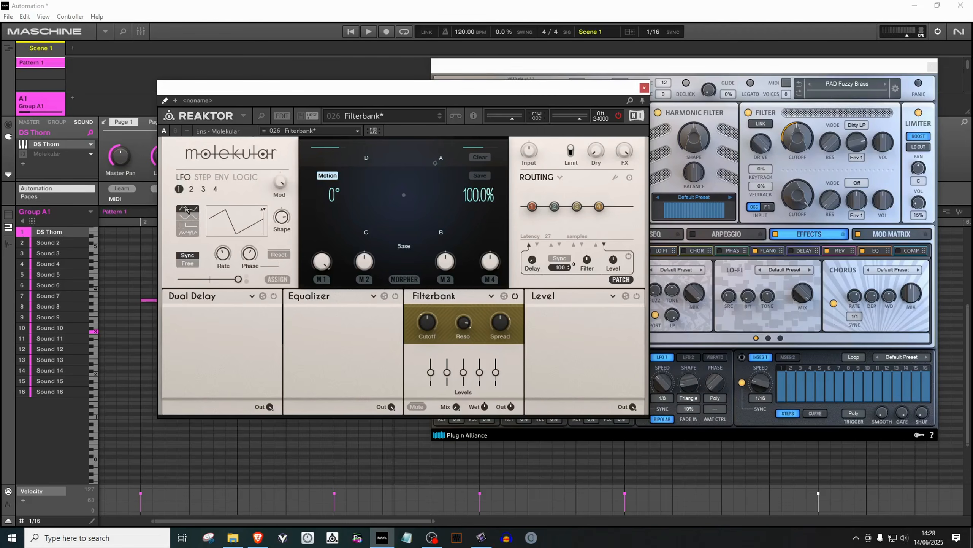
Configure LFO 1's waveform, Shape, sync mode, Rate and depth slider
click(187, 218)
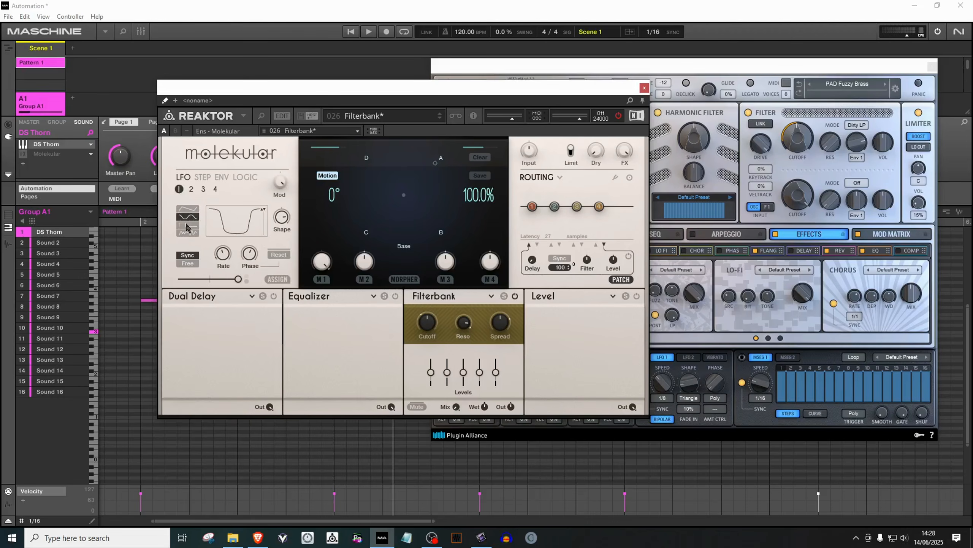
click(187, 225)
click(188, 233)
click(188, 221)
drag(282, 216, 288, 236)
click(194, 263)
click(192, 256)
mouse_move(222, 256)
mouse_down()
mouse_move(225, 217)
mouse_move(223, 258)
mouse_up()
drag(238, 282, 186, 279)
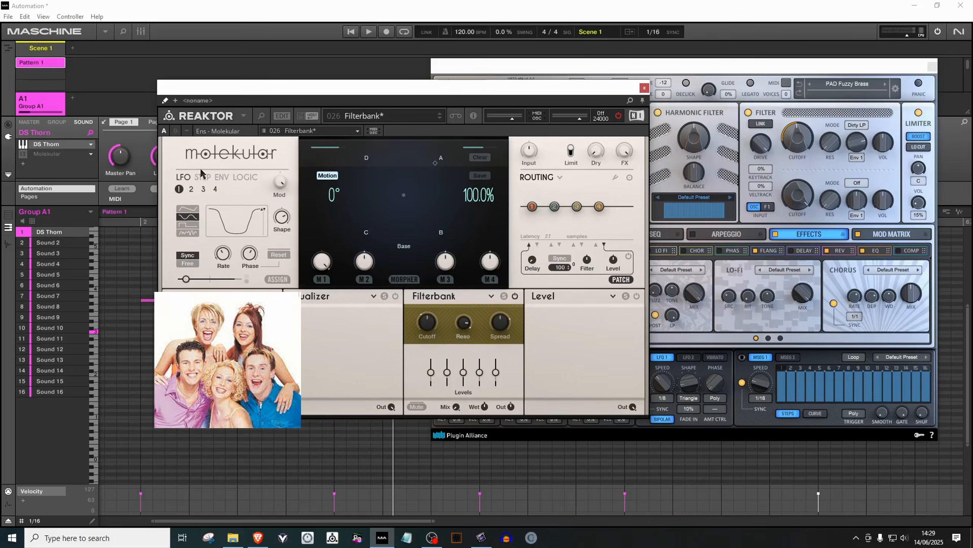
Open the STEP modulator, redraw a step value and shift the step pattern
click(204, 178)
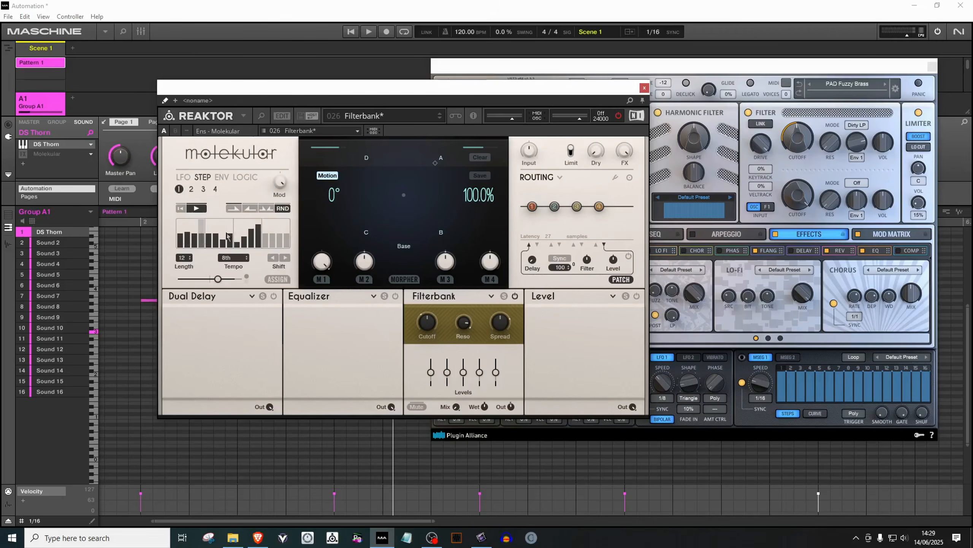
mouse_move(226, 237)
mouse_down()
mouse_move(190, 230)
mouse_move(202, 234)
mouse_up()
click(274, 259)
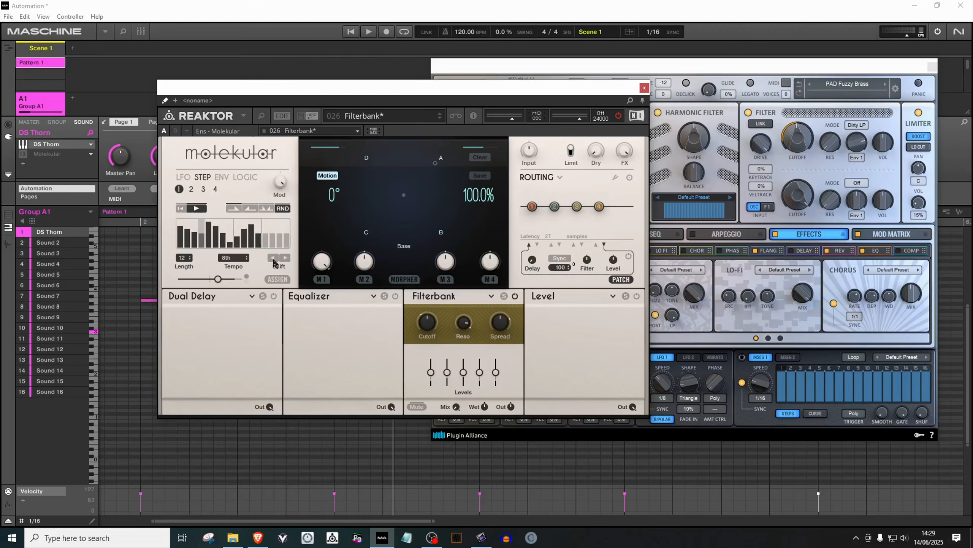
Shift the STEP modulator's step pattern several more positions
click(274, 259)
click(274, 260)
click(274, 259)
click(274, 260)
double_click(274, 259)
click(274, 259)
click(273, 260)
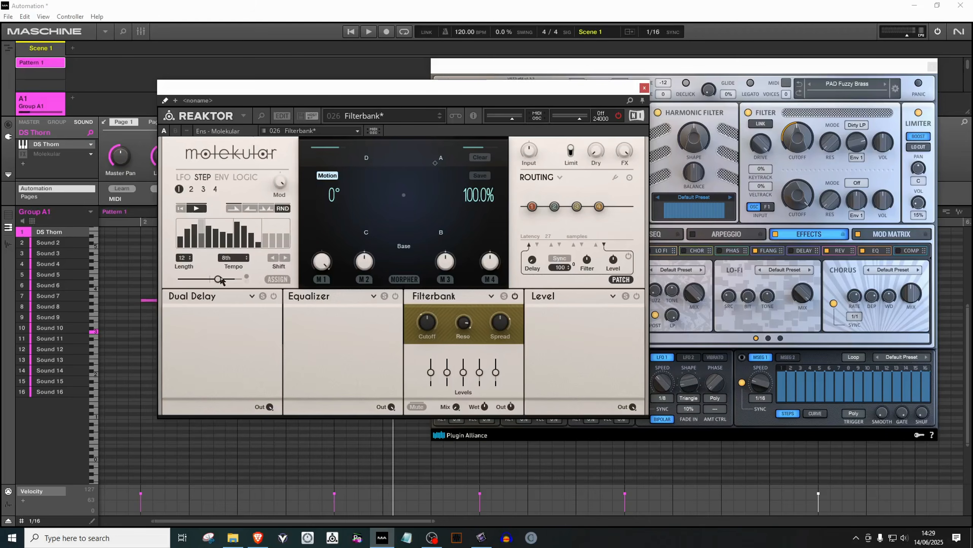
Open the ENV modulator page and shift its gate step pattern several positions
click(222, 178)
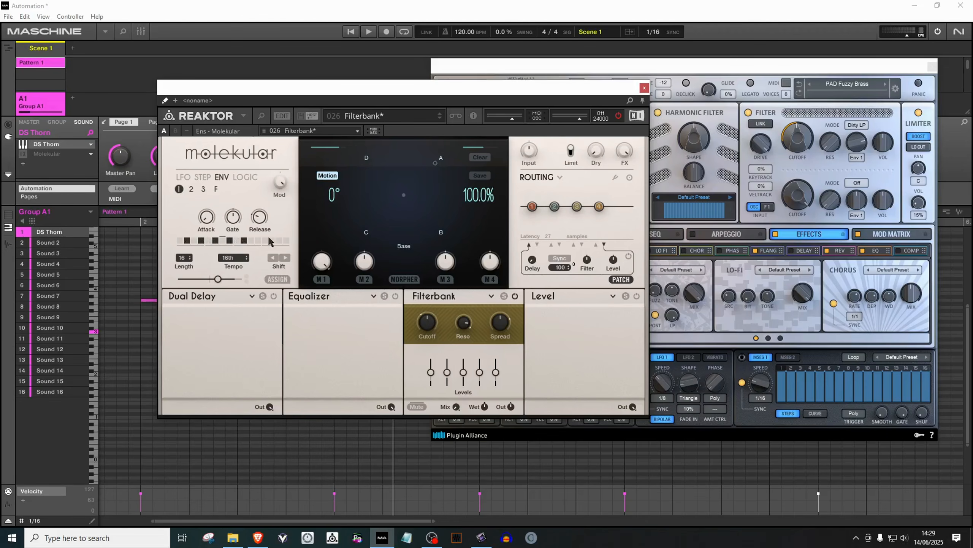
scroll(186, 259, down, 5)
scroll(182, 261, up, 1)
scroll(183, 260, up, 1)
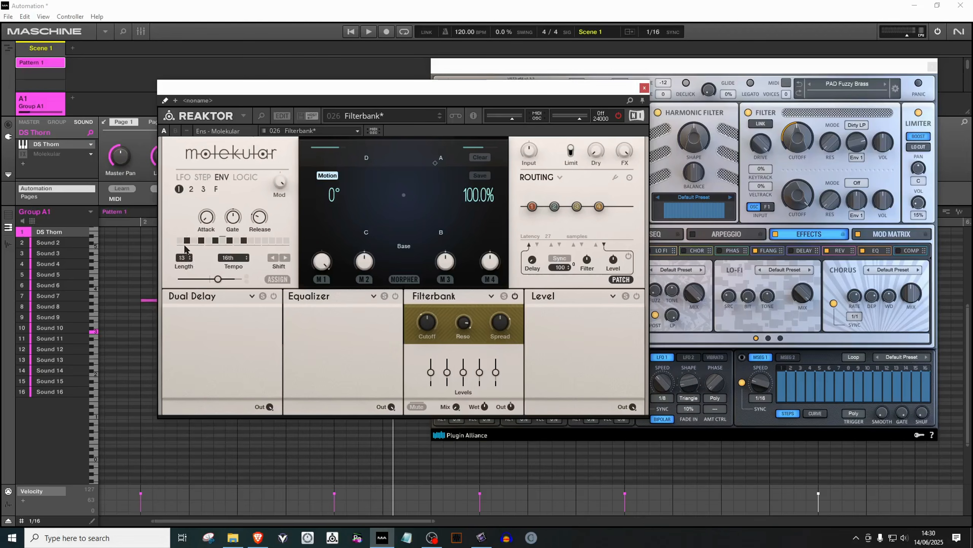
click(274, 261)
click(274, 260)
click(273, 261)
click(273, 260)
double_click(274, 260)
click(274, 261)
click(274, 260)
click(274, 261)
click(274, 260)
Open the LOGIC modulator, check its X and Y Slider source menus and move the X-Fade slider
click(244, 177)
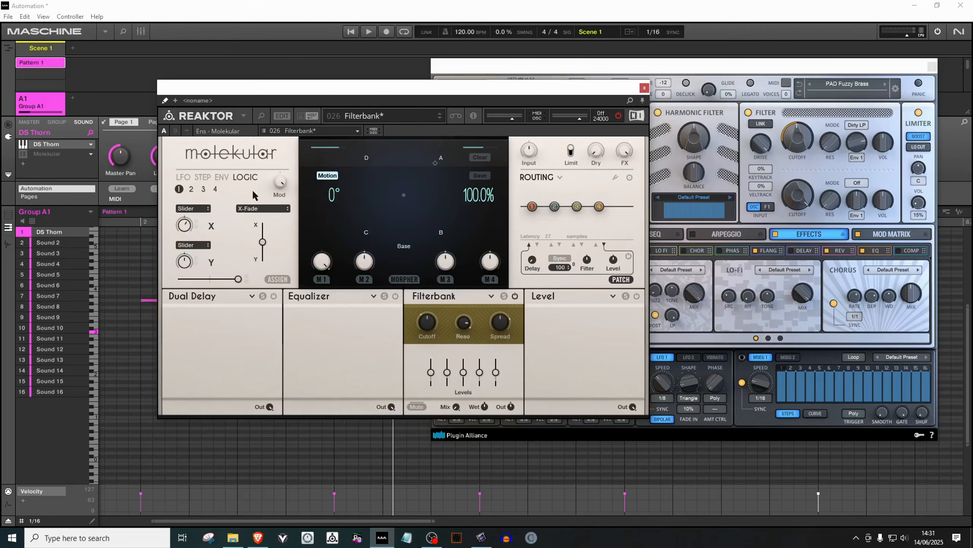
click(209, 210)
click(208, 242)
mouse_move(263, 243)
mouse_down()
mouse_move(265, 230)
mouse_move(263, 252)
mouse_up()
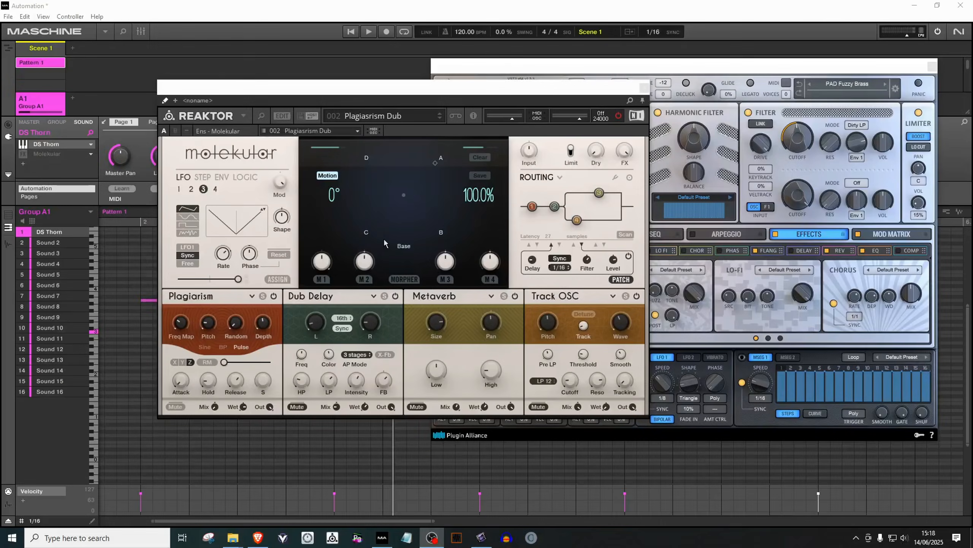
Enable assign mode and open the modulation matrix for Metaverb's Size, then close it
click(278, 279)
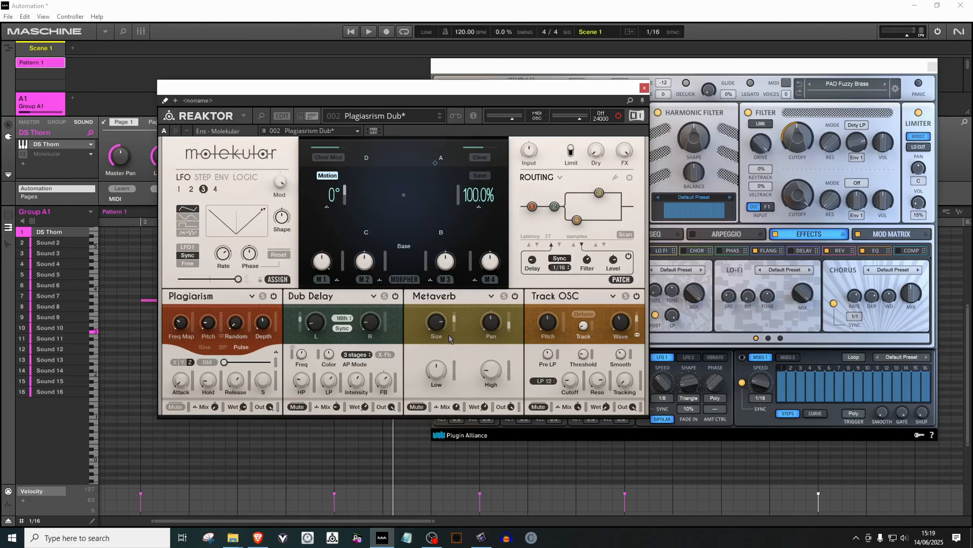
click(436, 340)
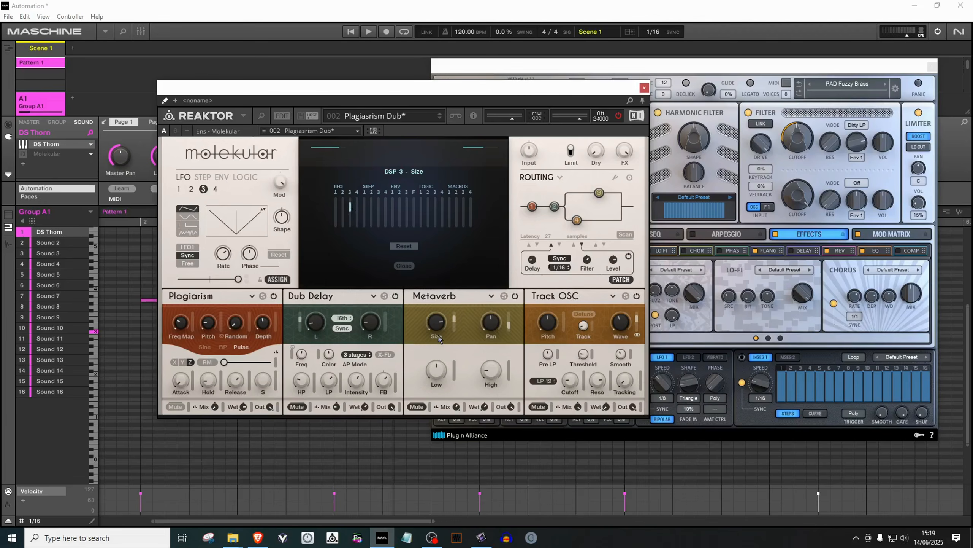
click(399, 268)
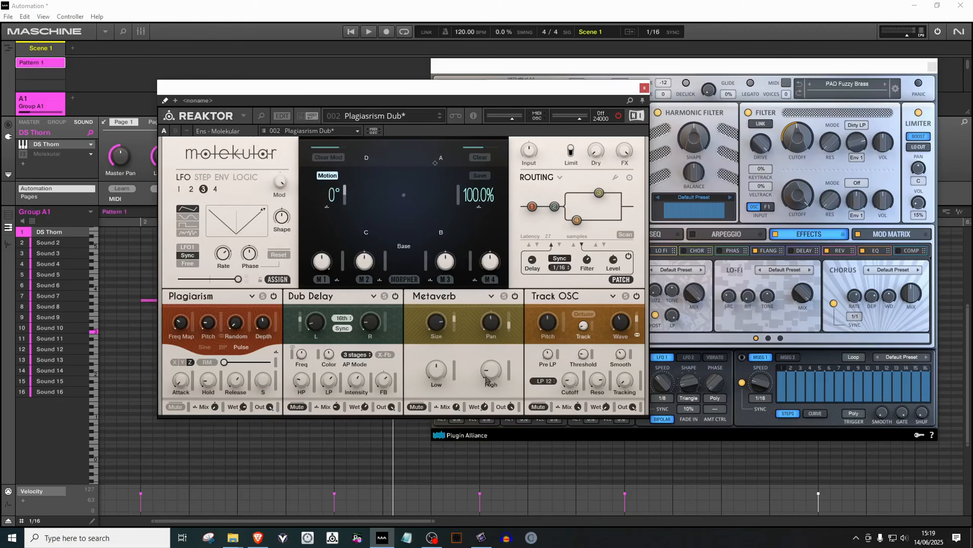
Open the modulation matrix for Track OSC's Pitch, then change LFO 3's waveform and adjust its Shape and Rate
click(552, 339)
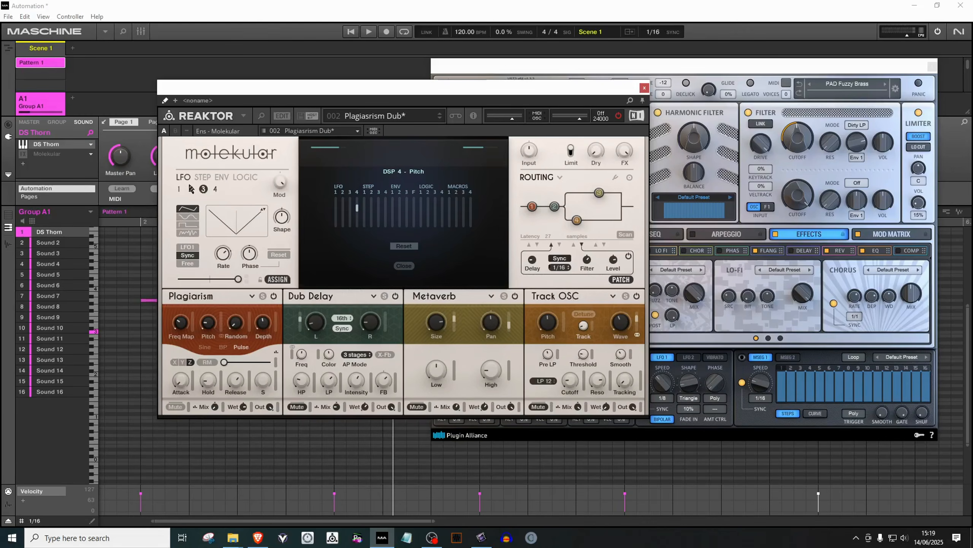
click(203, 177)
click(188, 177)
click(195, 217)
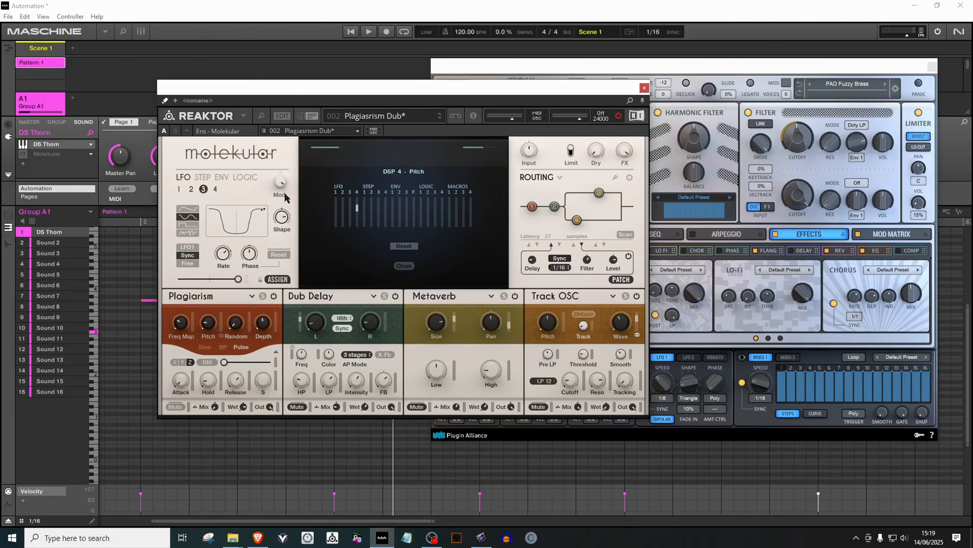
drag(287, 227, 288, 264)
drag(228, 260, 222, 243)
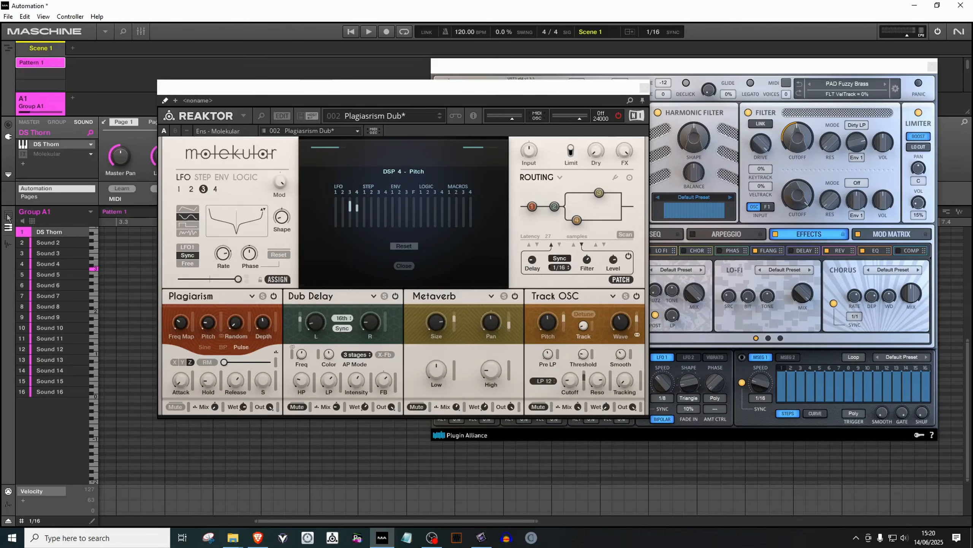
Switch to the Molekular instance and open, then close, the Morpher overview
click(23, 154)
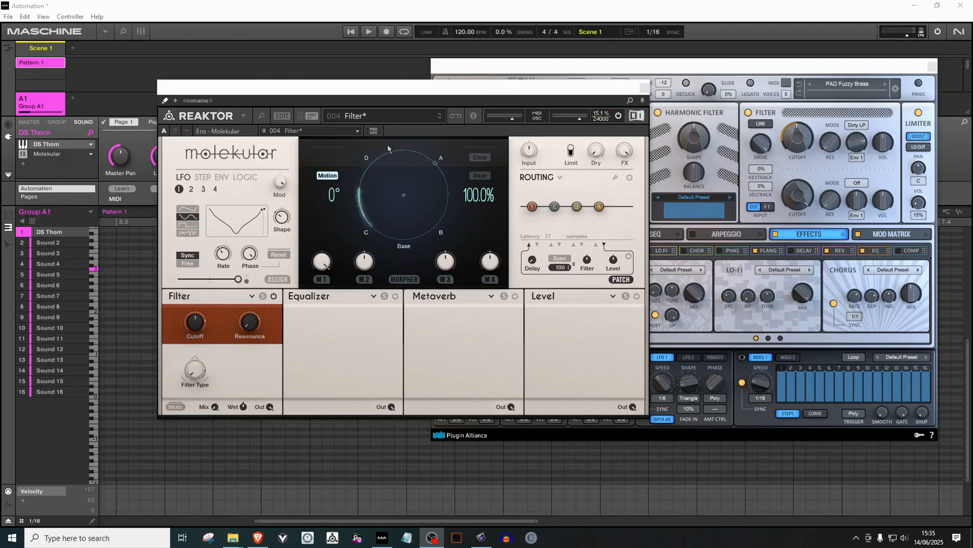
click(403, 279)
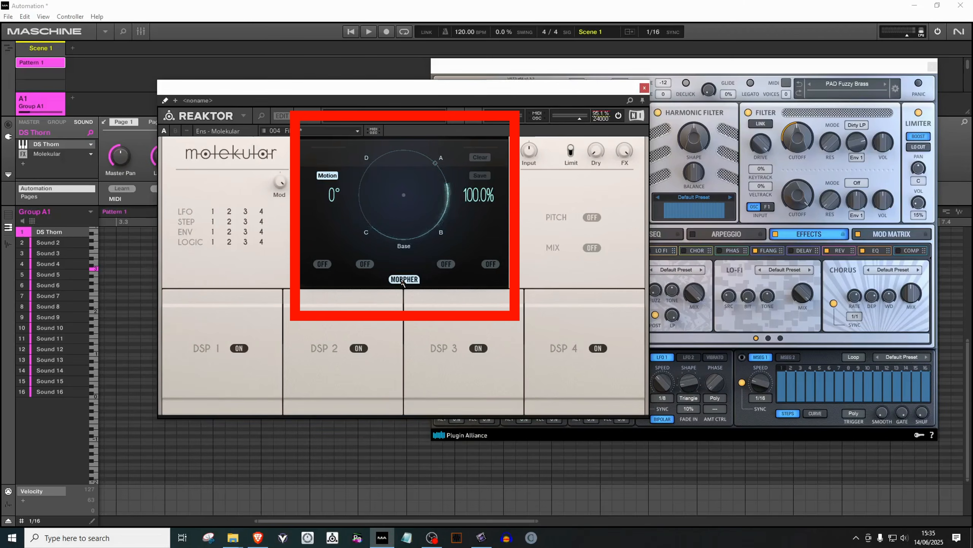
click(403, 279)
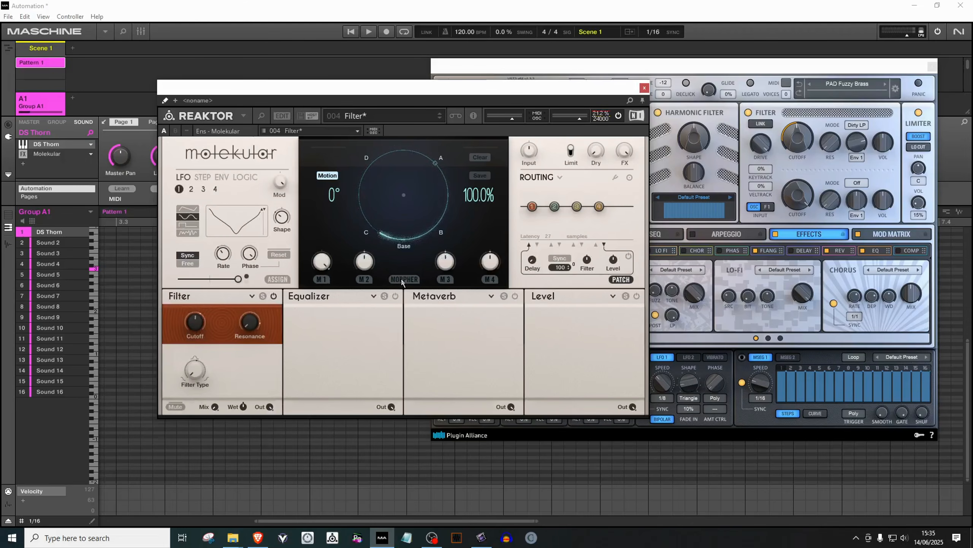